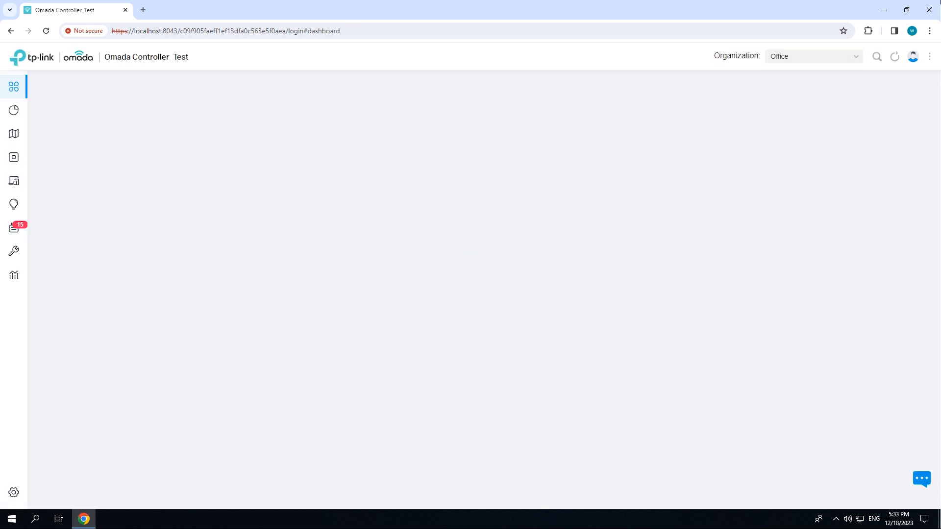
# - Open the edit form of the office Wi-Fi wireless network in the site settings
pyautogui.click(41, 492)
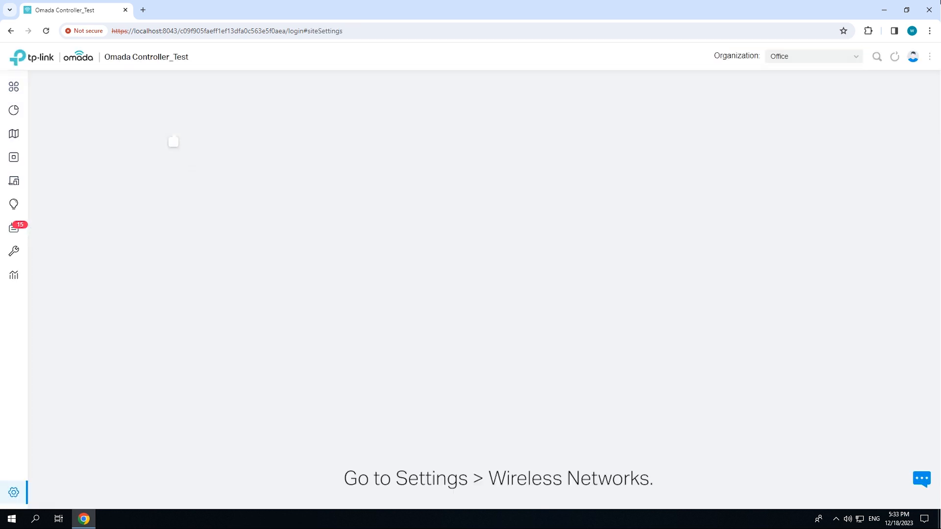
pyautogui.click(65, 152)
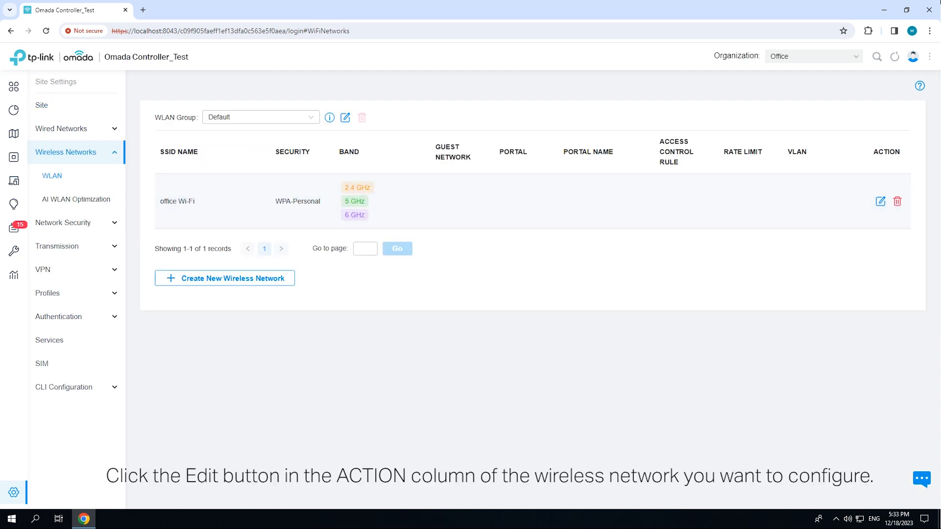
pyautogui.click(880, 201)
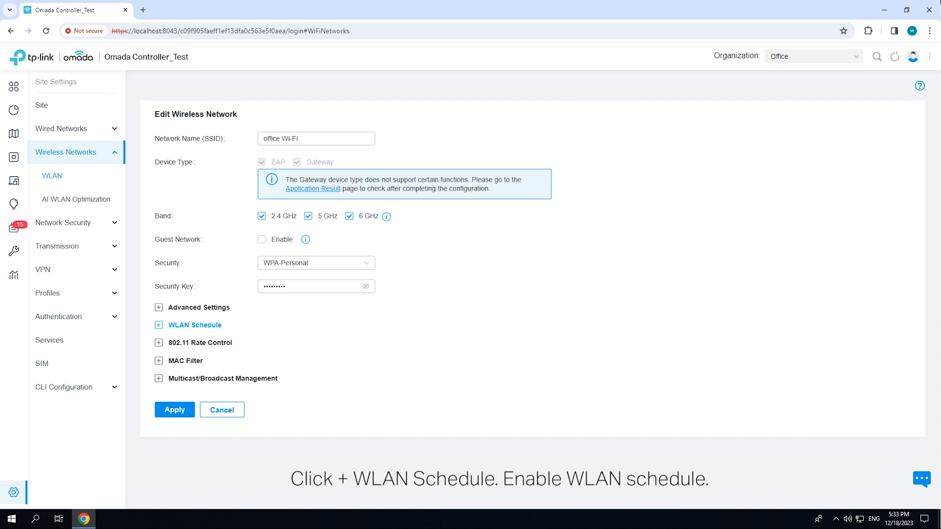
# - Expand the WLAN Schedule section and enable the WLAN schedule for this network
pyautogui.click(195, 325)
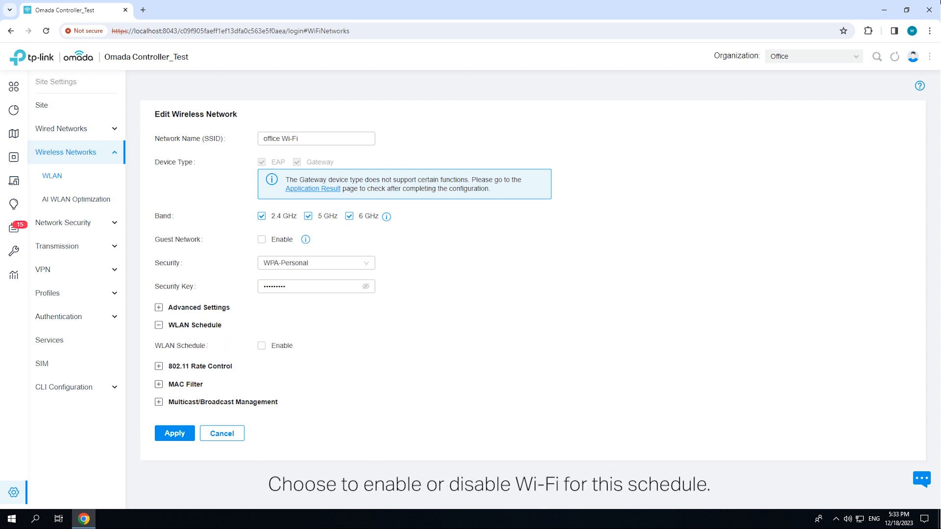
pyautogui.click(262, 346)
pyautogui.moveTo(311, 384)
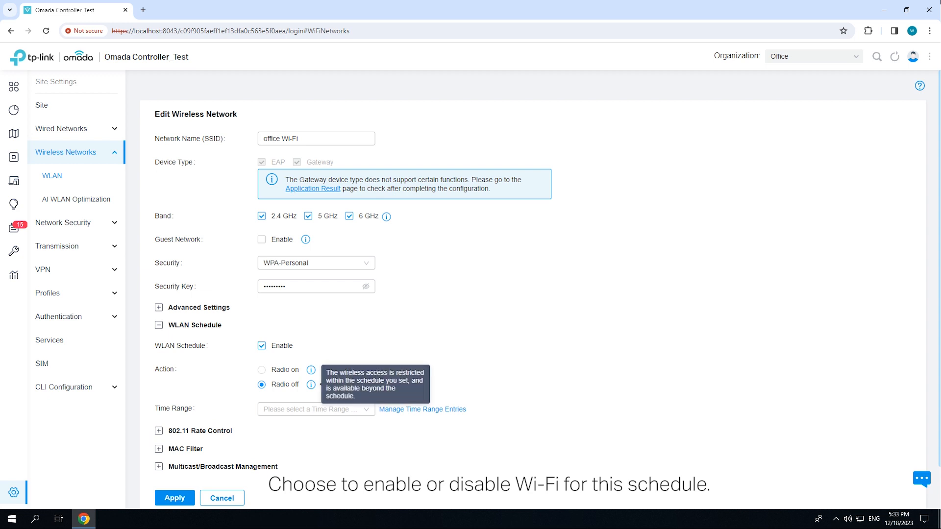
pyautogui.scroll(-1, 311, 385)
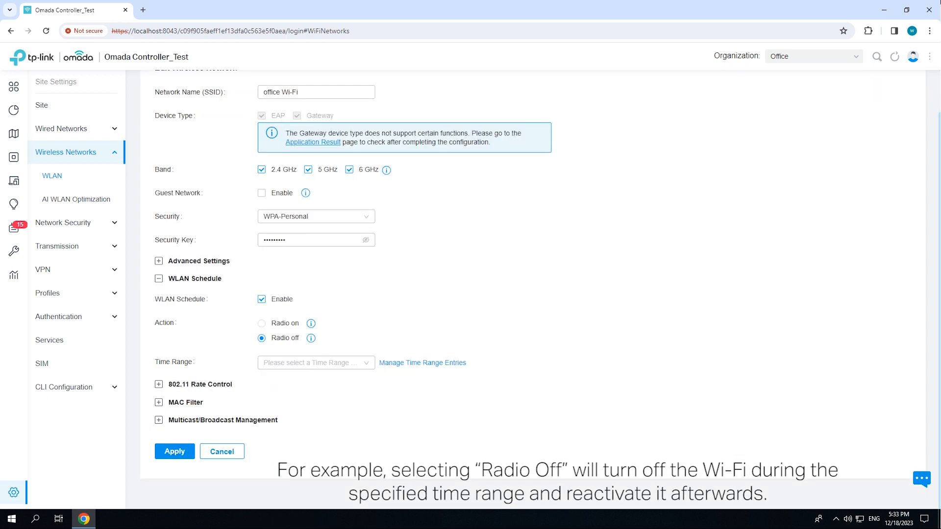
# - Start creating a new time range entry named After Hours for the schedule
pyautogui.click(313, 362)
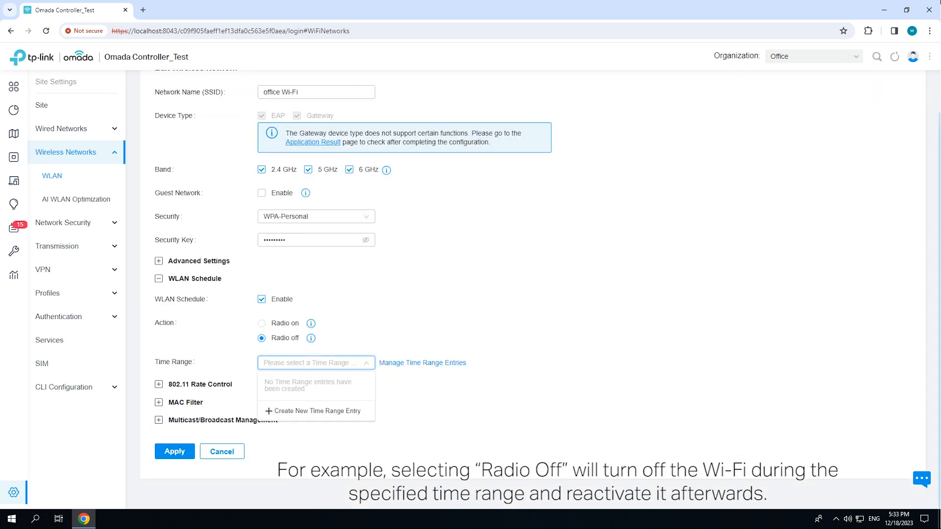
pyautogui.click(313, 411)
pyautogui.click(447, 200)
pyautogui.write('After Hours')
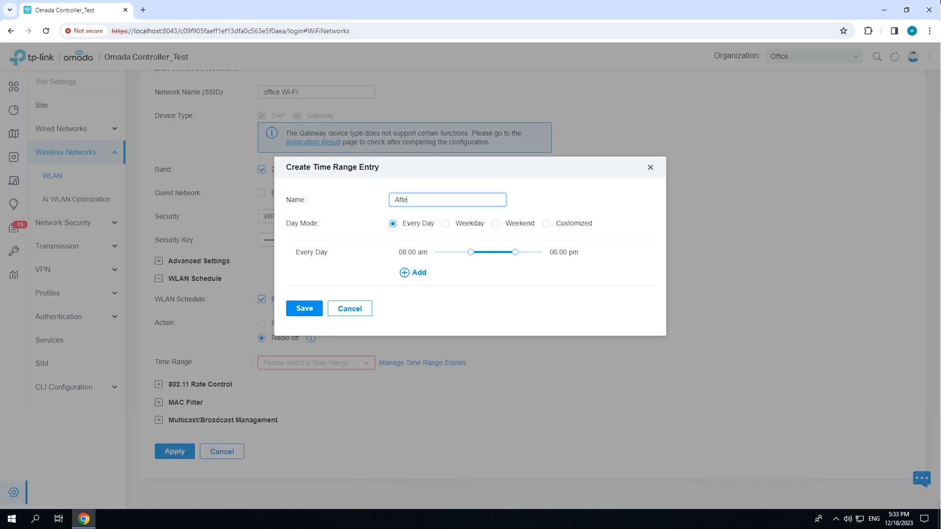
# - Set the entry to Weekday 06:00 pm to 12:00 am, add an Every Day 12:00 am to 08:00 am range, and save
pyautogui.click(446, 223)
pyautogui.moveTo(471, 252); pyautogui.dragTo(435, 263)
pyautogui.click(414, 272)
pyautogui.click(305, 319)
# - Assign the After Hours time range to the WLAN schedule and apply the network settings
pyautogui.click(316, 363)
pyautogui.click(282, 379)
pyautogui.scroll(-2, 533, 274)
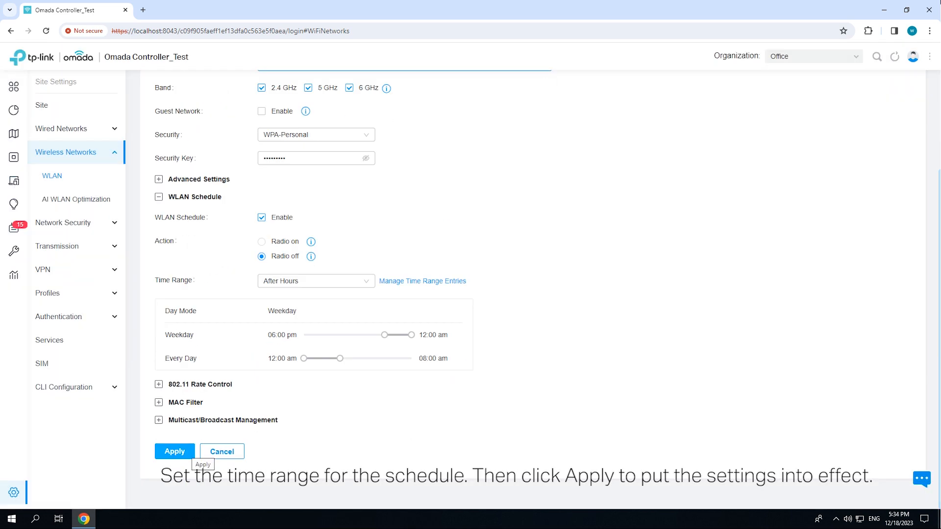
pyautogui.click(175, 451)
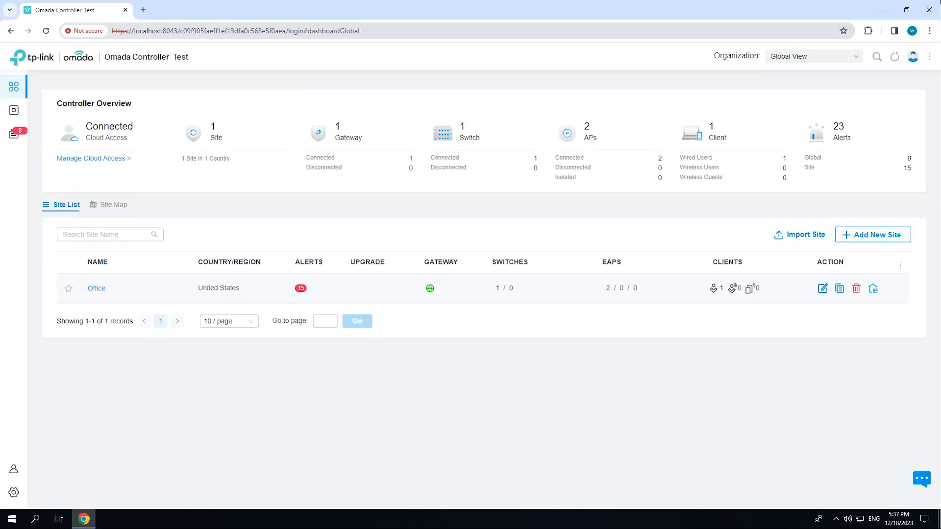
# - Switch the organization to the Office site and open its settings
pyautogui.click(813, 56)
pyautogui.click(781, 96)
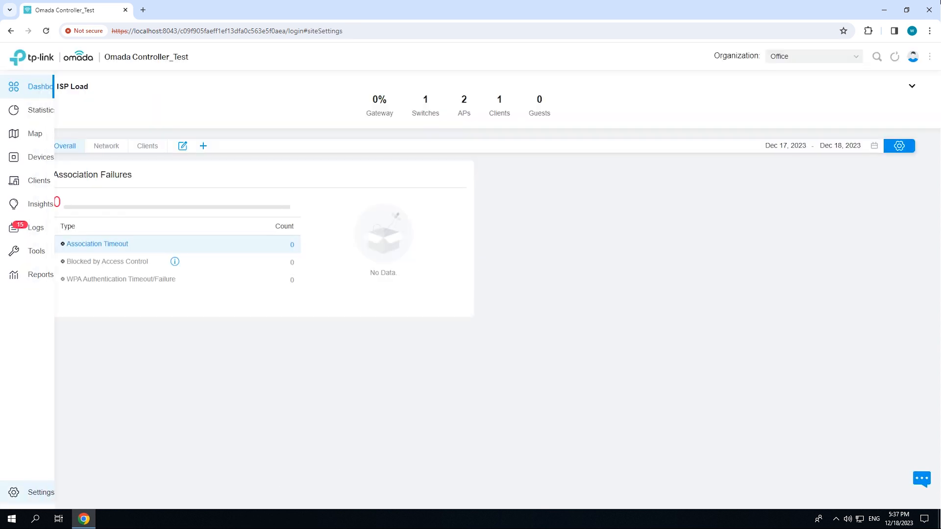
pyautogui.click(14, 492)
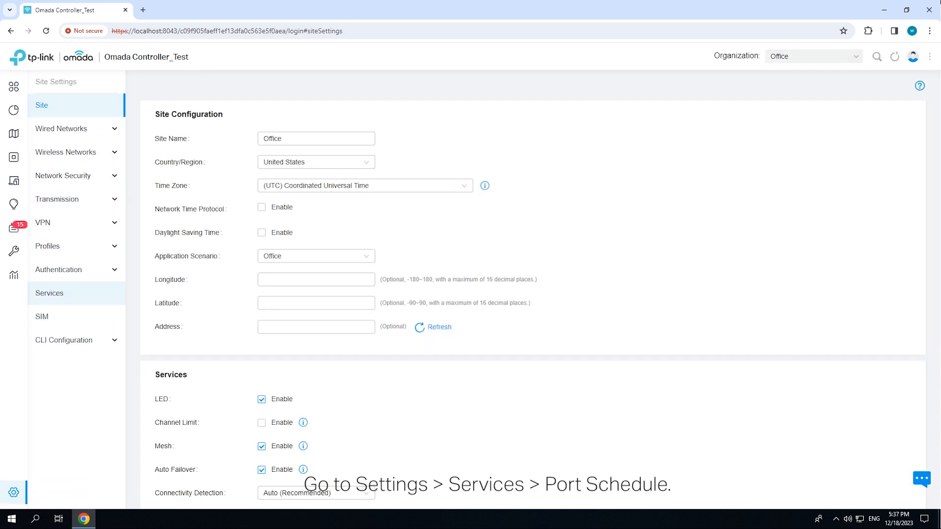
# - Start a new port schedule from the Port Schedule section of Services
pyautogui.click(49, 293)
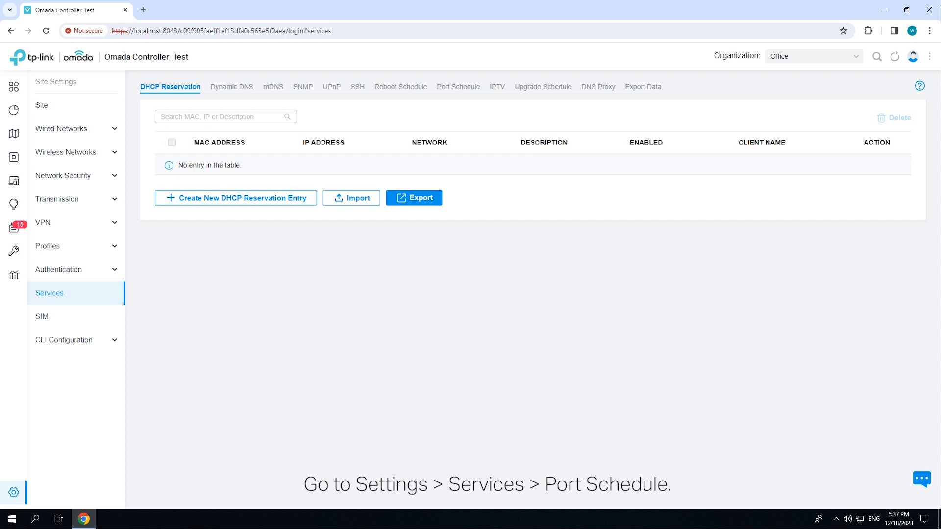
pyautogui.click(458, 86)
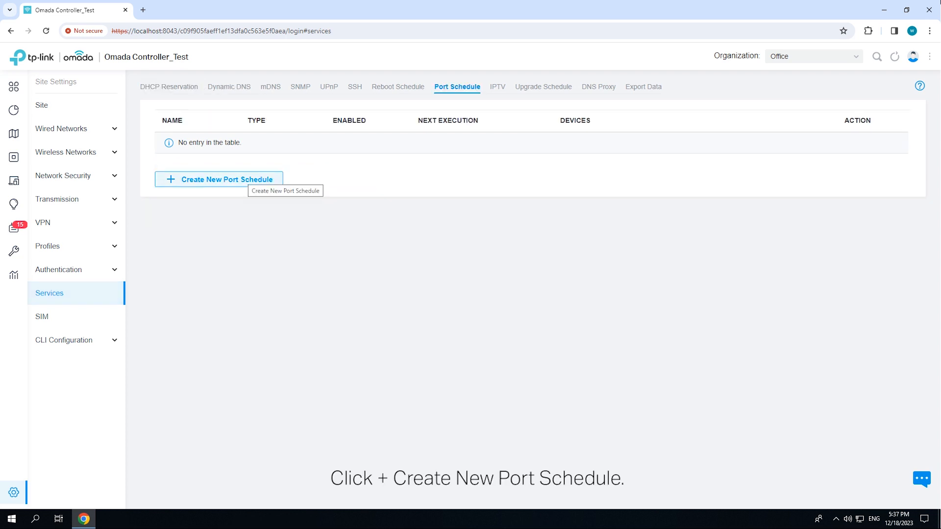
pyautogui.click(245, 180)
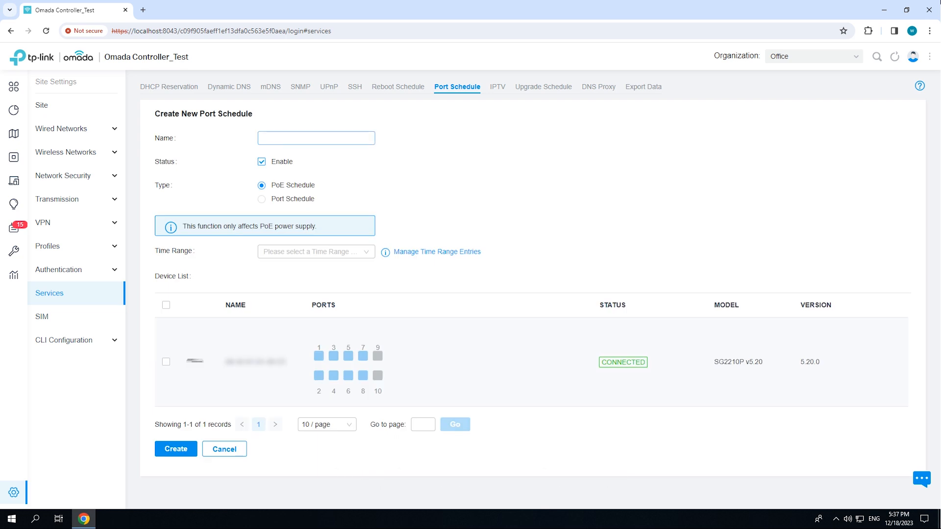
# - Name the port schedule Work Time
pyautogui.write('Wokr')
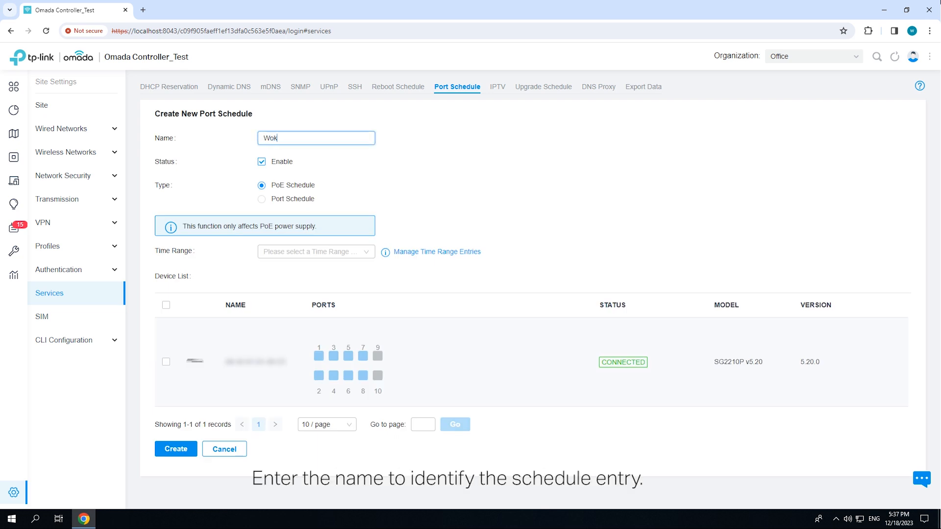
pyautogui.press('BackSpace')
pyautogui.press('BackSpace')
pyautogui.write('rk Time')
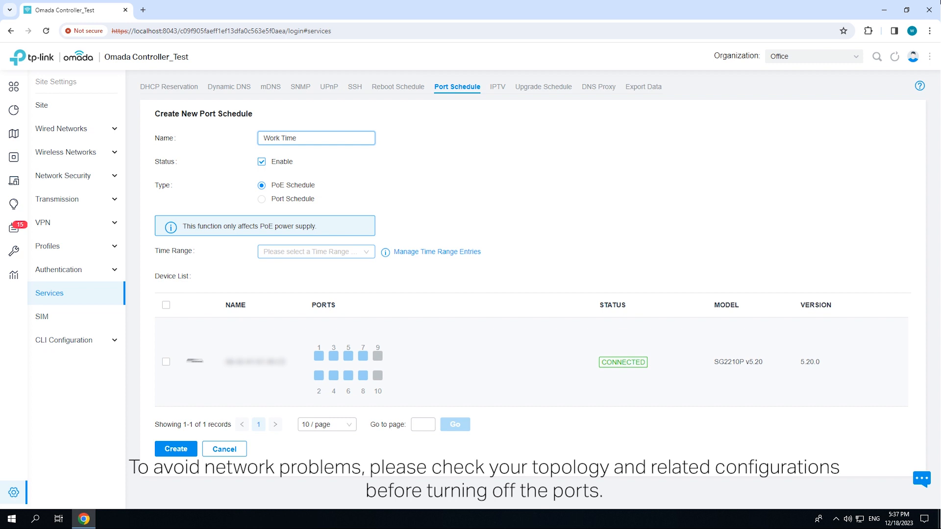
# - Create and save a new Weekday time range entry named PoE On for the port schedule
pyautogui.click(316, 252)
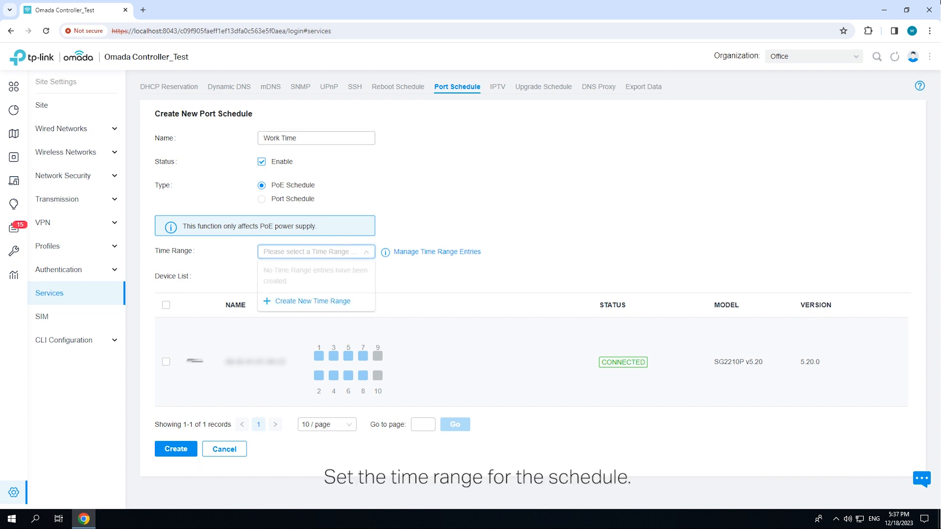
pyautogui.click(313, 300)
pyautogui.click(448, 199)
pyautogui.write('PoE On')
pyautogui.click(446, 222)
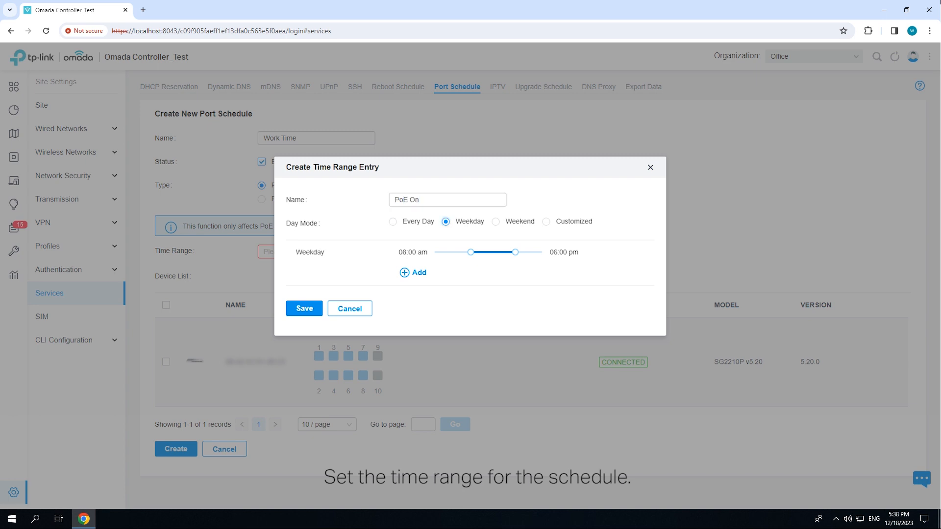
pyautogui.click(305, 308)
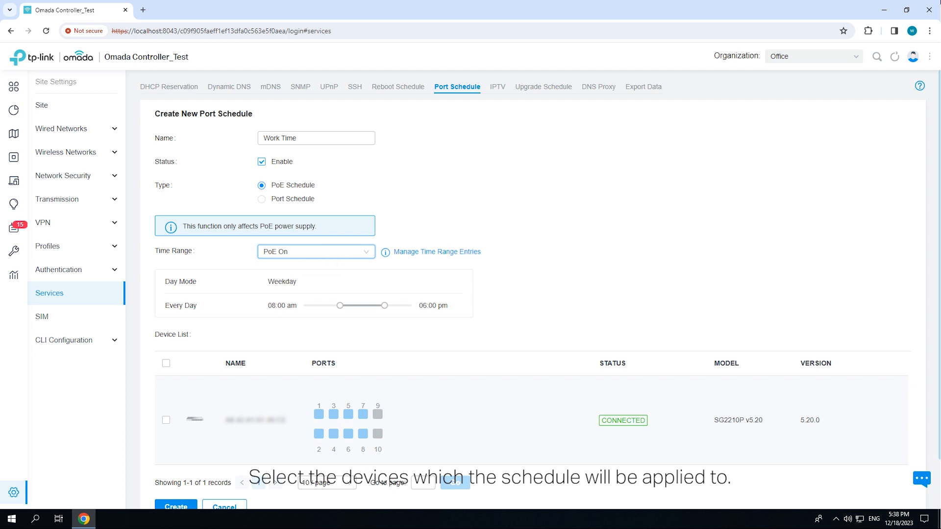
# - Select PoE ports 1 through 8 on the switch and create the port schedule
pyautogui.scroll(-1, 490, 372)
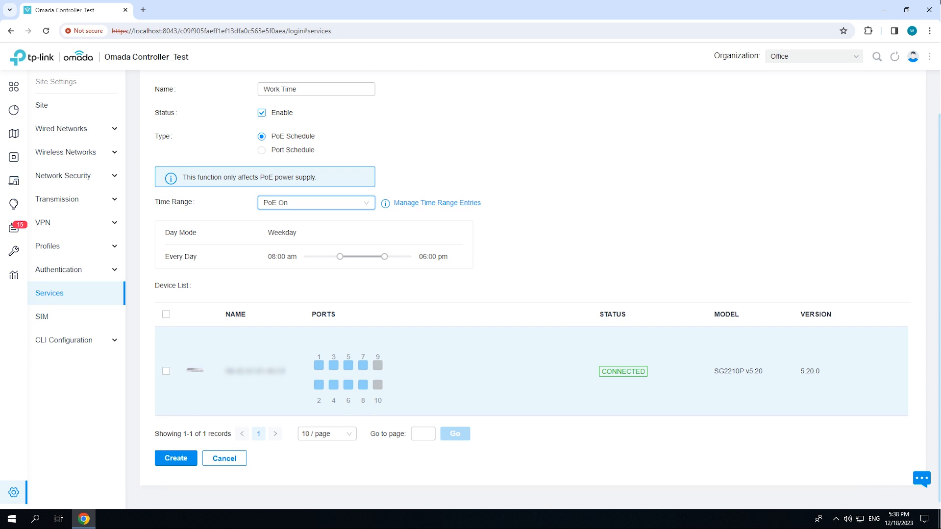
pyautogui.click(319, 366)
pyautogui.click(334, 366)
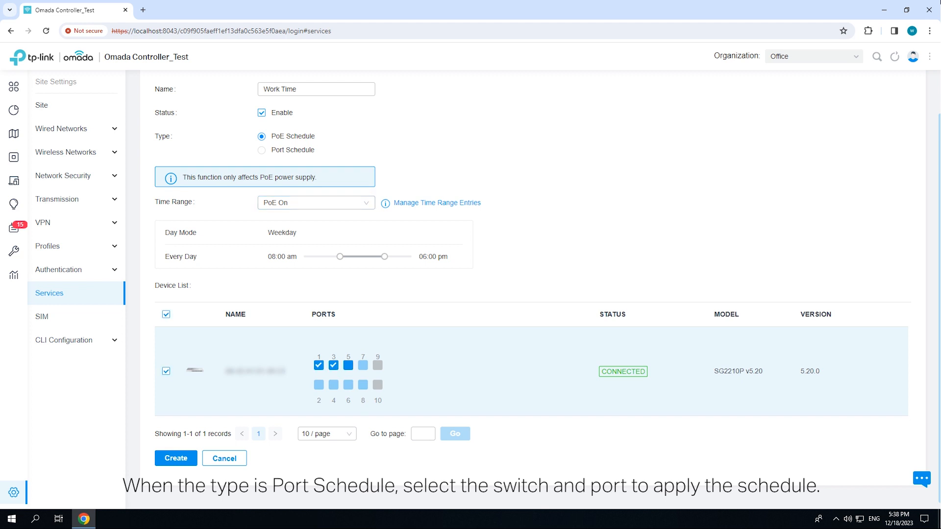
pyautogui.click(363, 365)
pyautogui.click(319, 385)
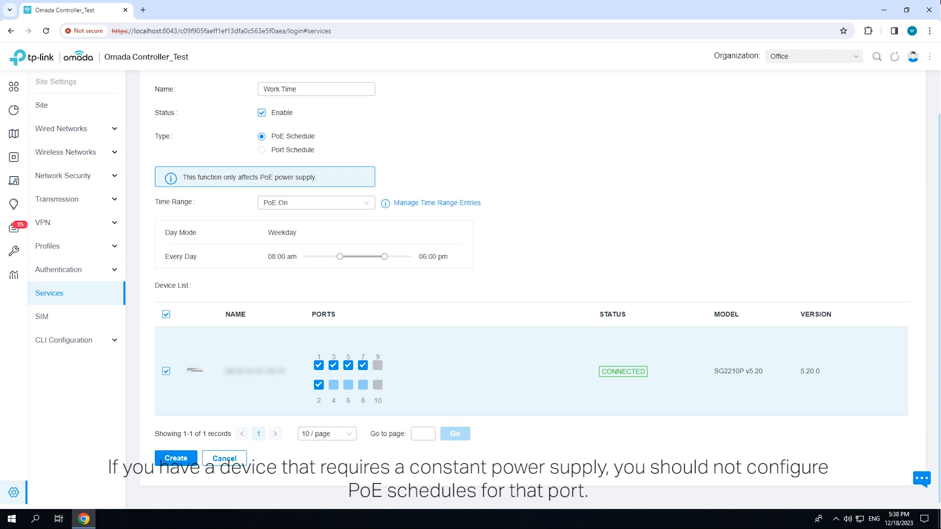
pyautogui.click(348, 385)
pyautogui.scroll(-1, 490, 294)
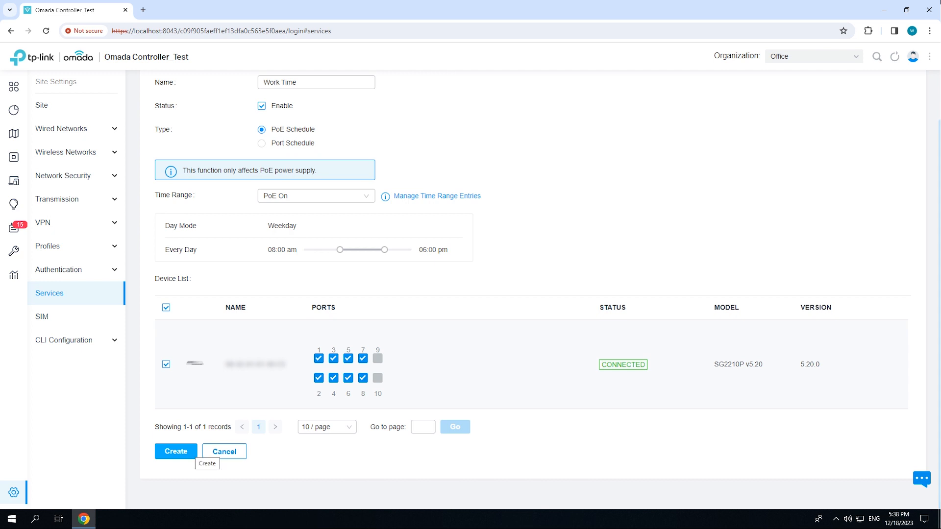
pyautogui.click(176, 451)
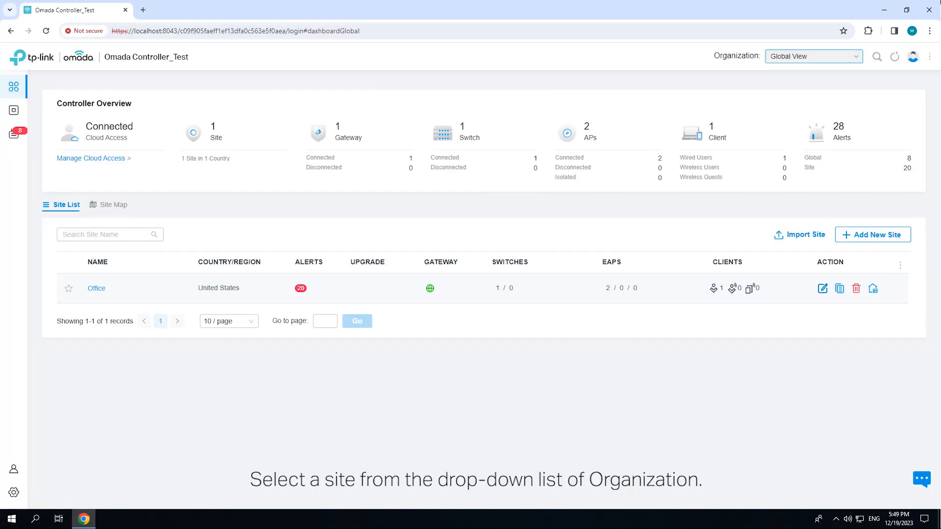
# - Switch to the Office site and start a new upgrade schedule from the Services settings
pyautogui.click(814, 56)
pyautogui.click(781, 96)
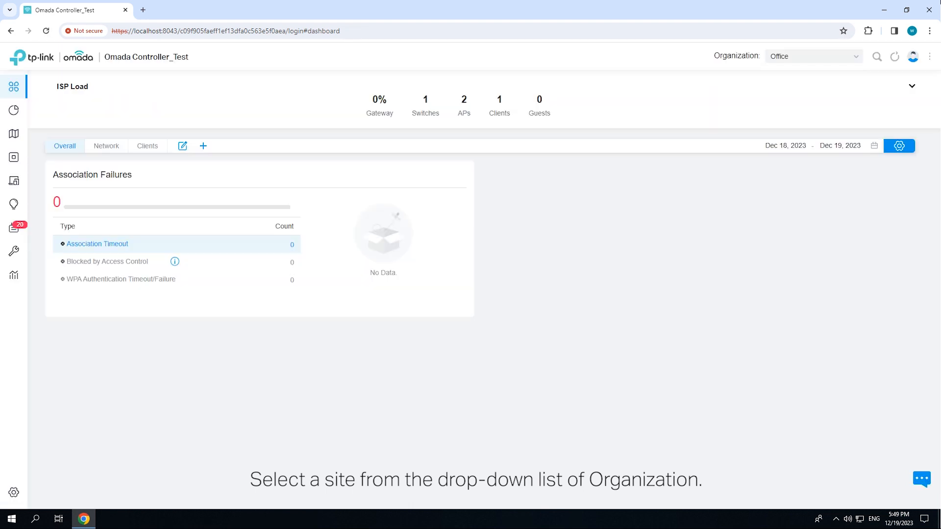
pyautogui.click(41, 493)
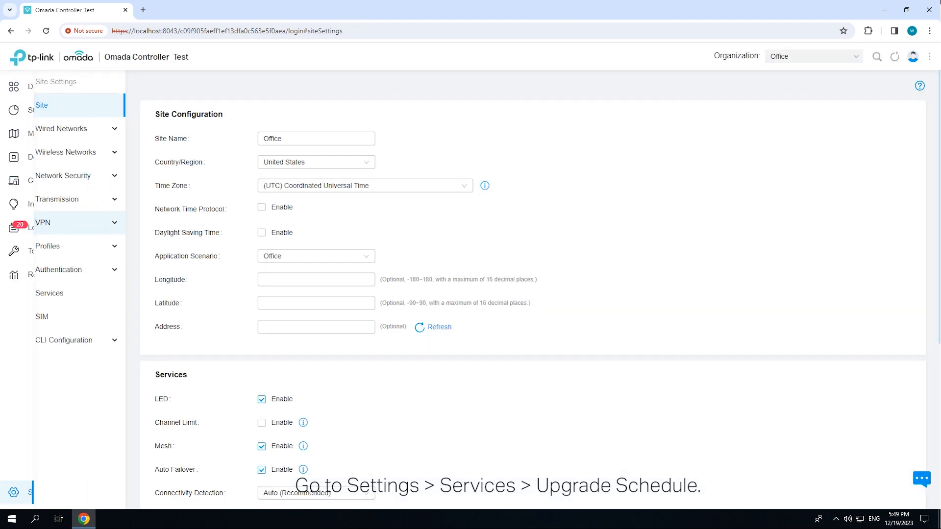
pyautogui.click(49, 293)
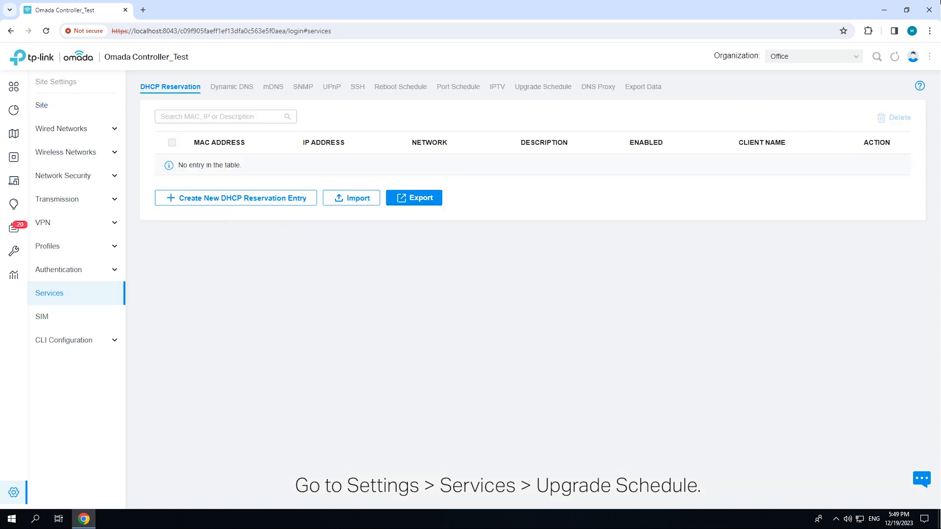
pyautogui.click(543, 87)
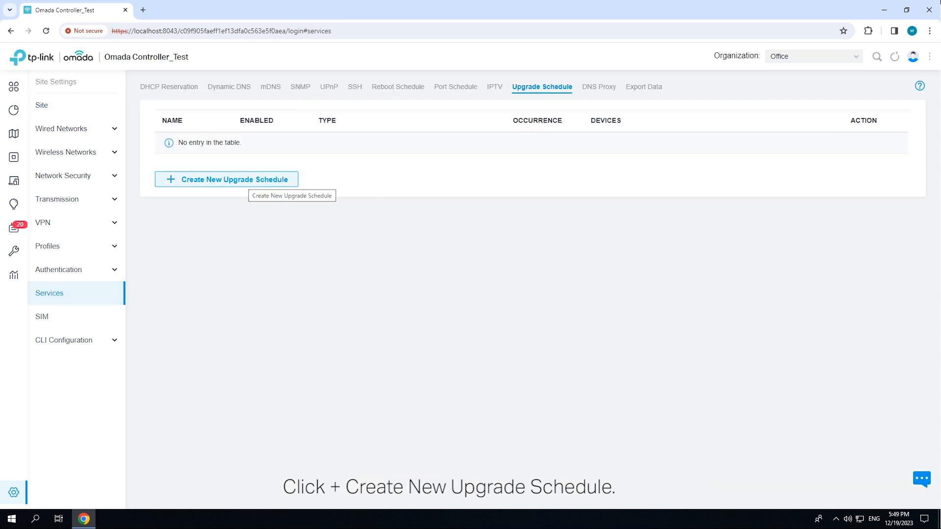
pyautogui.click(245, 180)
# - Name the upgrade schedule Upgrade EAP
pyautogui.click(316, 138)
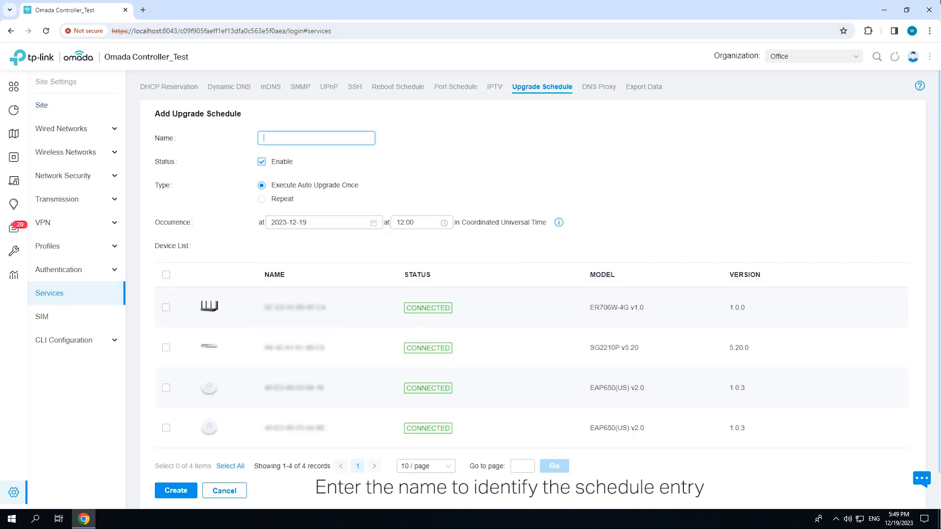
pyautogui.write('Upgrade EAP')
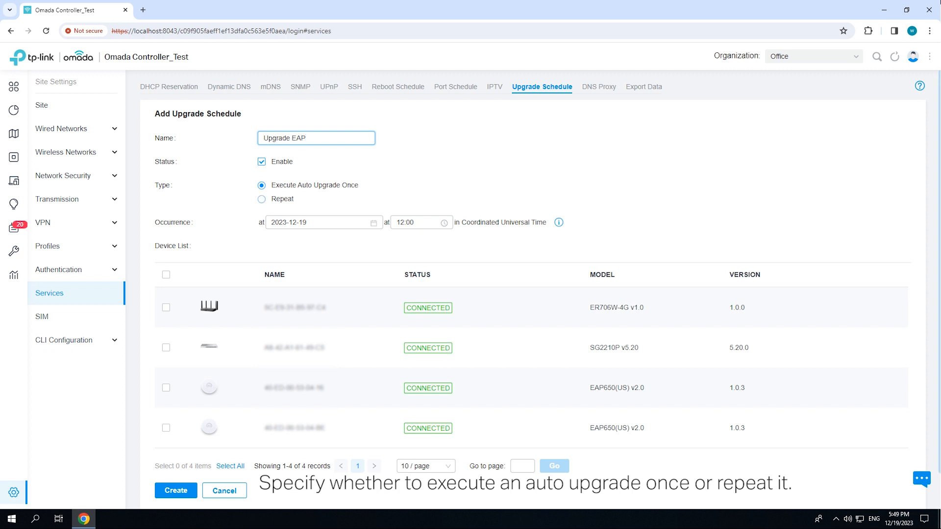
# - Set the upgrade to repeat monthly at 00:00 and select both EAP650 access points
pyautogui.click(261, 199)
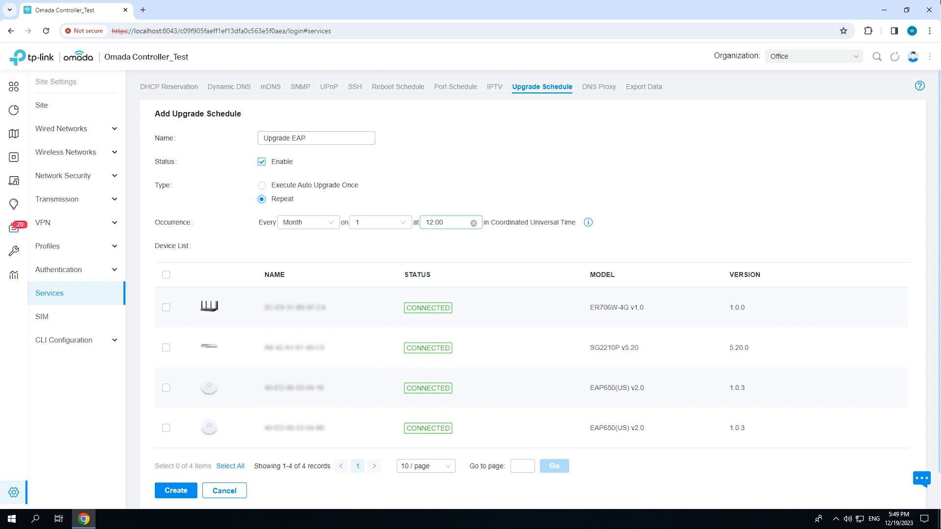
pyautogui.click(441, 222)
pyautogui.scroll(4, 432, 256)
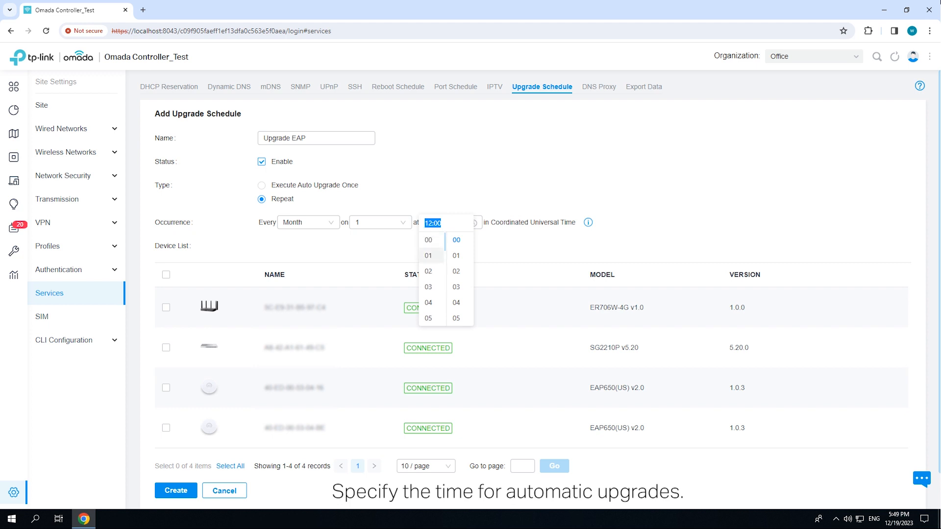
pyautogui.click(428, 239)
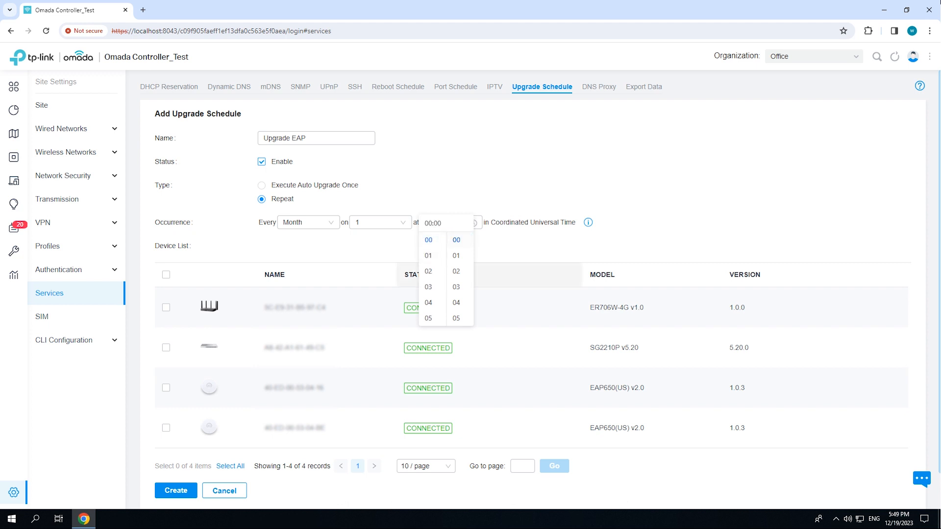
pyautogui.press('Escape')
pyautogui.click(166, 388)
pyautogui.click(167, 428)
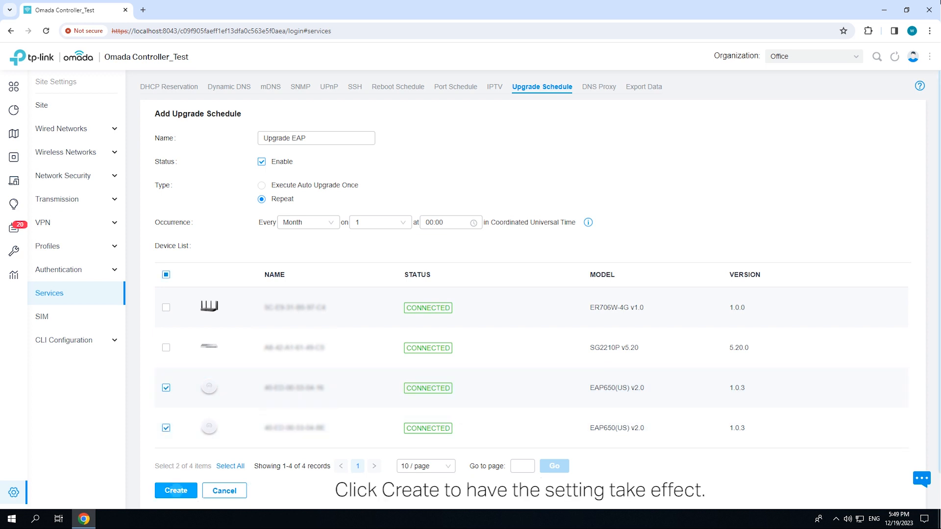
# - Create the Upgrade EAP schedule with the chosen settings and access points
pyautogui.click(176, 490)
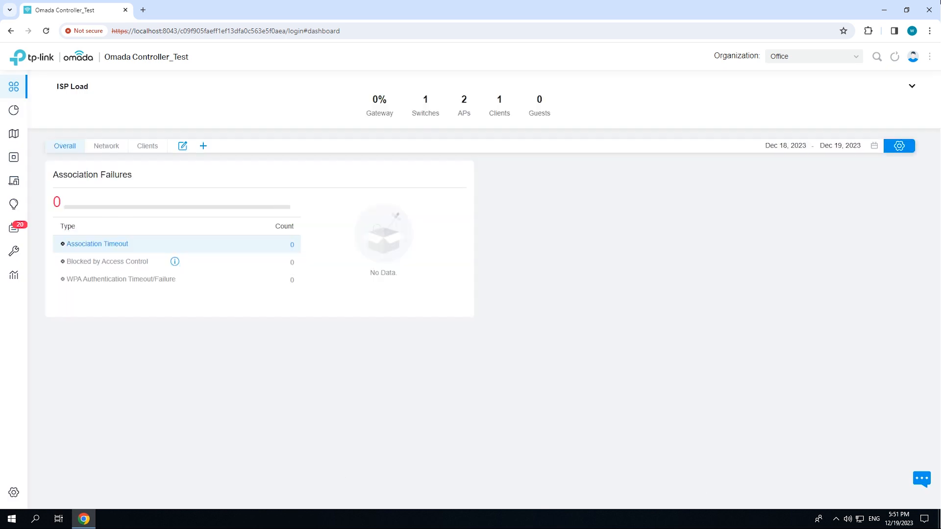
# - Open the site's Services settings and start a new reboot schedule
pyautogui.click(13, 492)
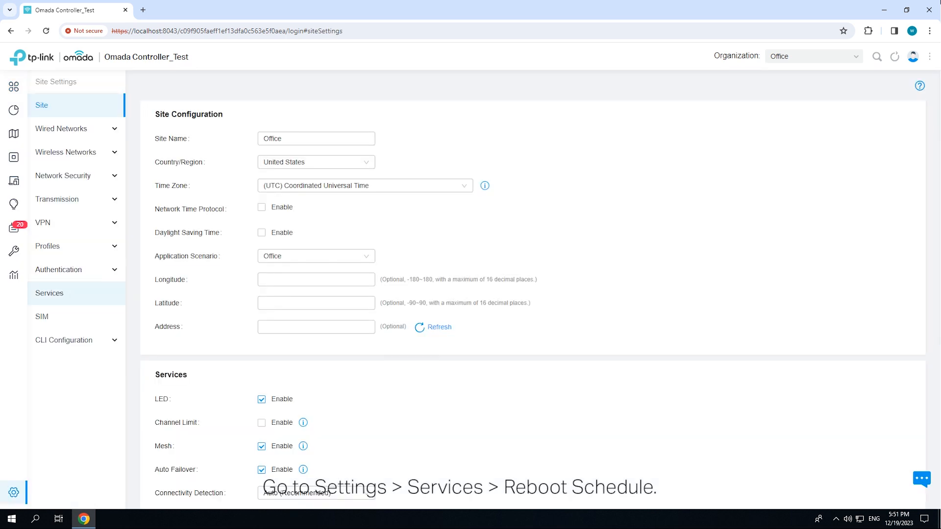
pyautogui.click(76, 293)
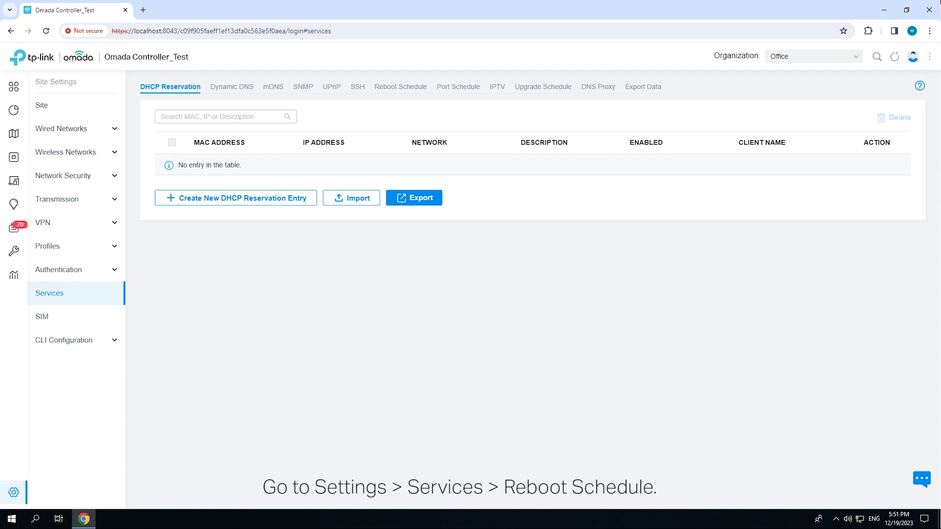
pyautogui.click(401, 86)
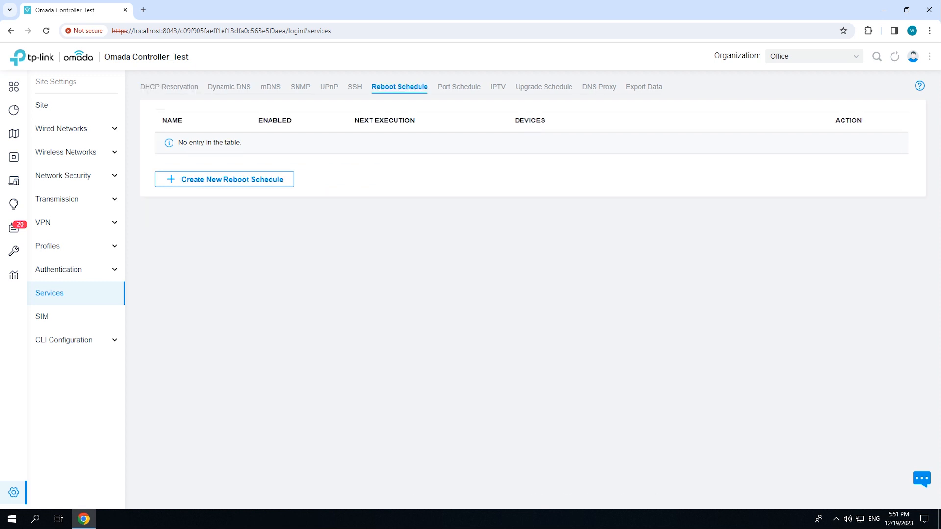
pyautogui.click(224, 179)
# - Name the reboot schedule Reboot EAP
pyautogui.click(316, 138)
pyautogui.write('Reboot')
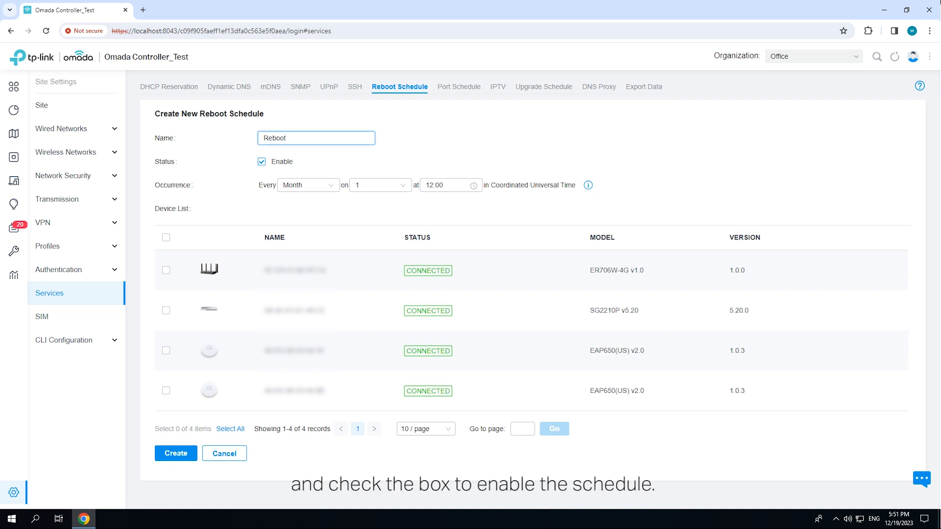
pyautogui.write(' EAP')
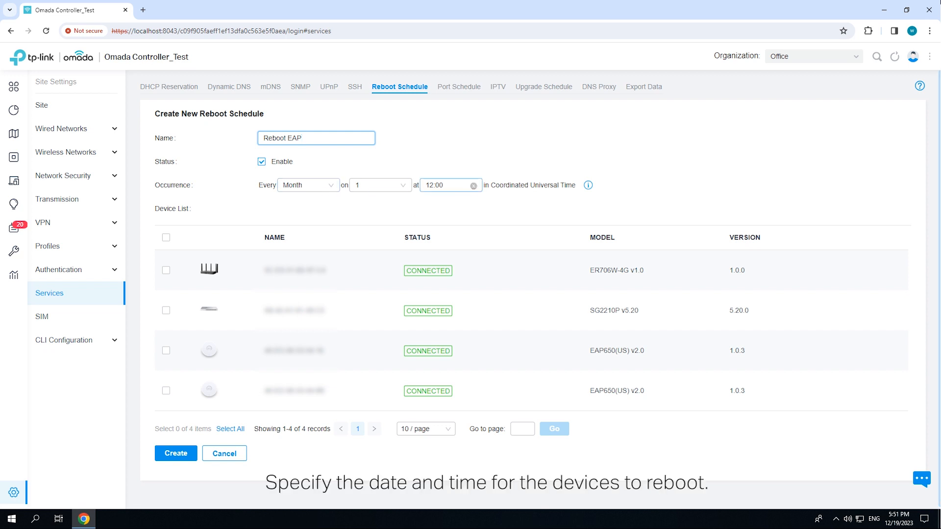
# - Set the monthly reboot time to 00:00
pyautogui.click(444, 185)
pyautogui.scroll(4, 431, 210)
pyautogui.click(429, 203)
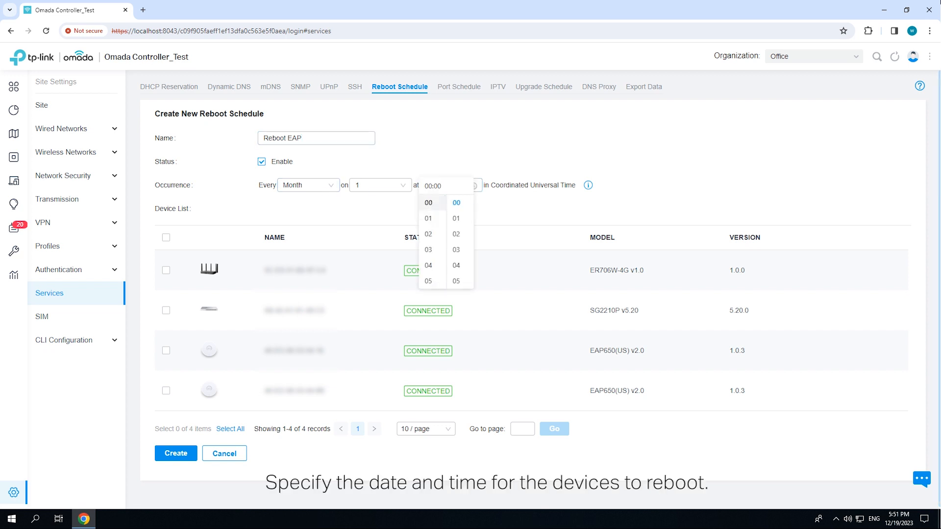
pyautogui.click(520, 209)
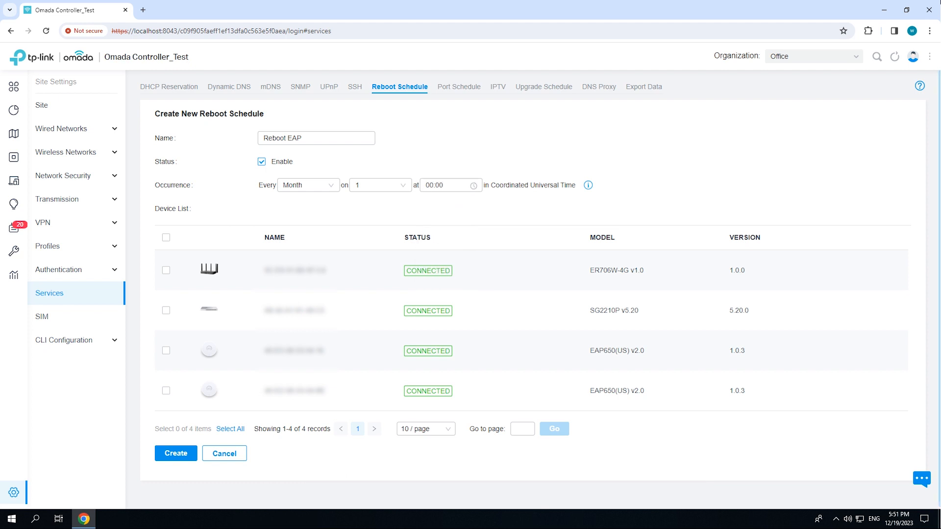
# - Select both EAP650 access points and create the reboot schedule
pyautogui.click(166, 351)
pyautogui.click(166, 391)
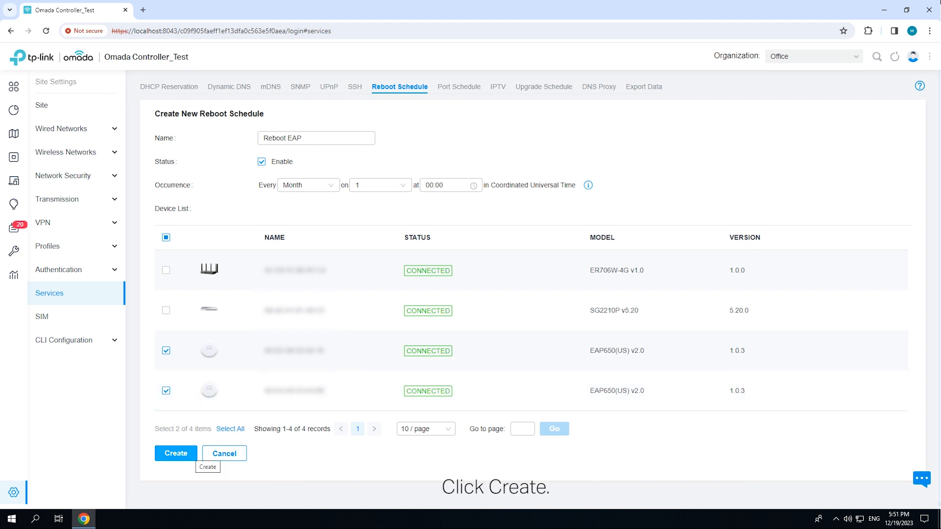
pyautogui.click(193, 453)
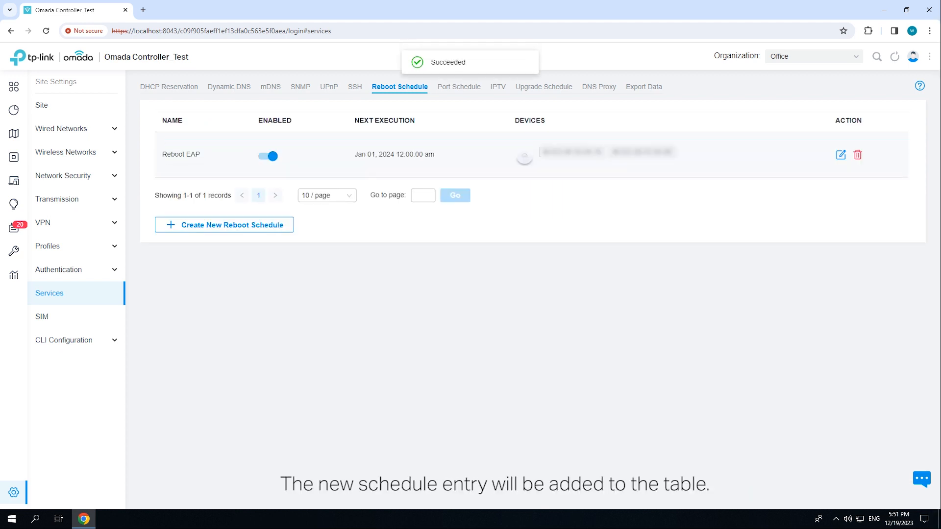